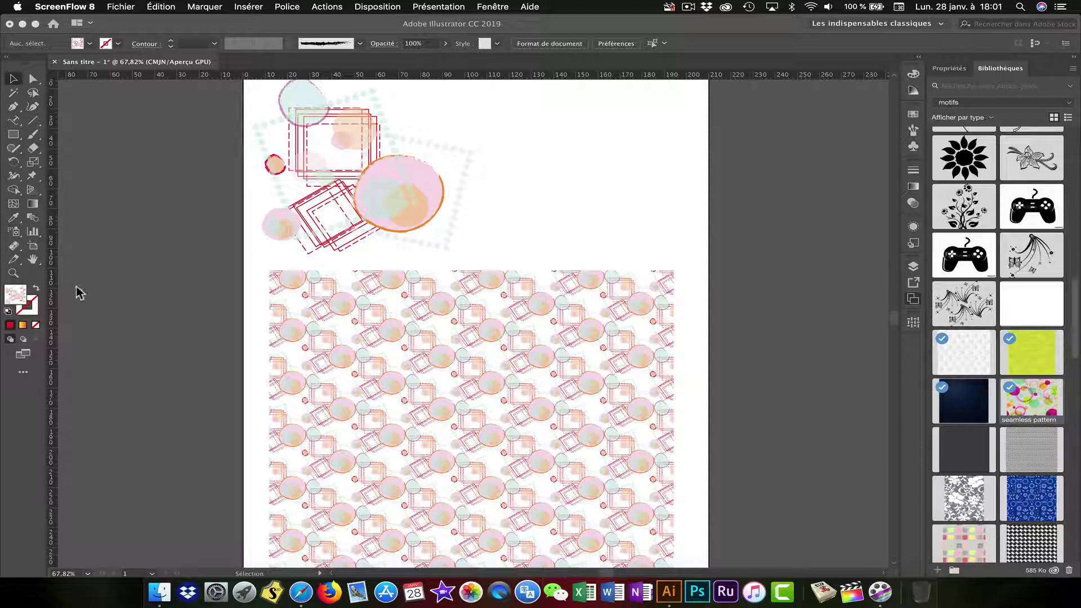
- Add a second artboard beside the pattern artboard
{"action": "left_click", "coordinate": [9, 271]}
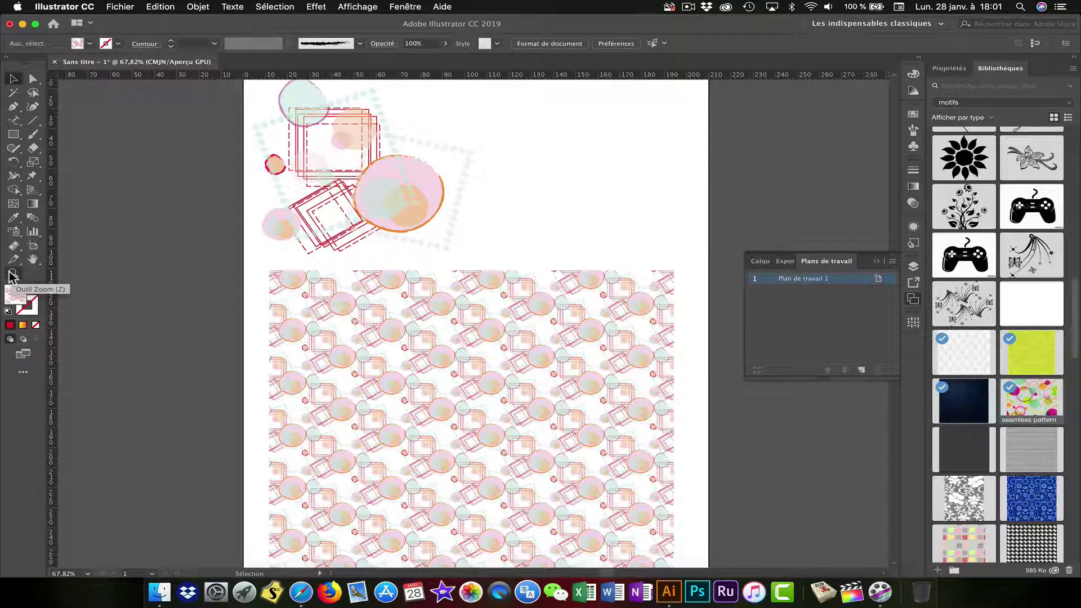
{"action": "left_click", "coordinate": [510, 346]}
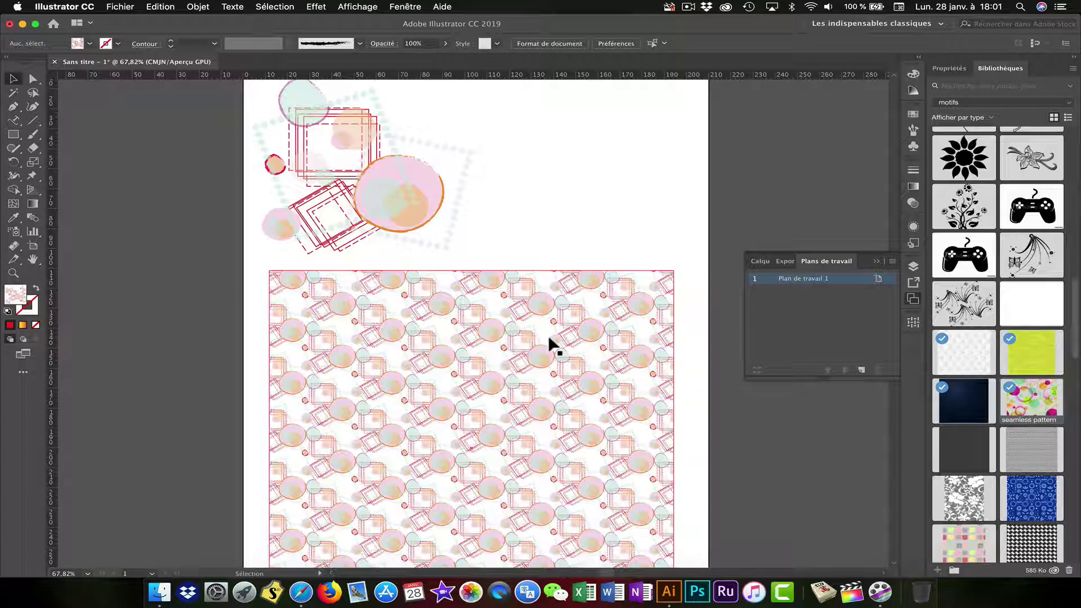
{"action": "scroll", "coordinate": [548, 336], "scroll_direction": "down", "scroll_amount": 3, "text": "alt"}
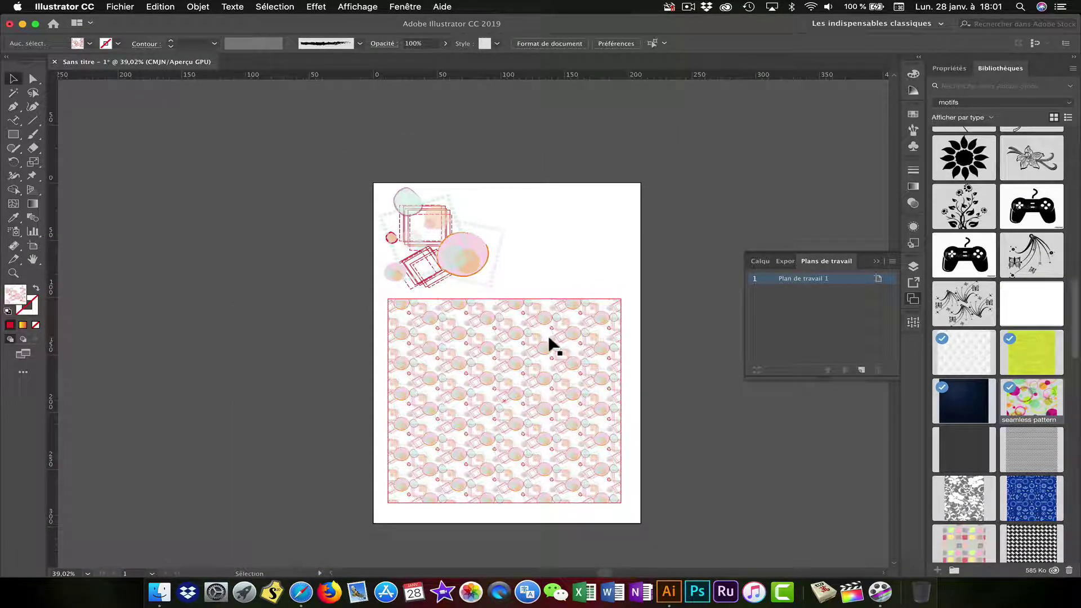
{"action": "left_click_drag", "start_coordinate": [548, 335], "coordinate": [255, 286]}
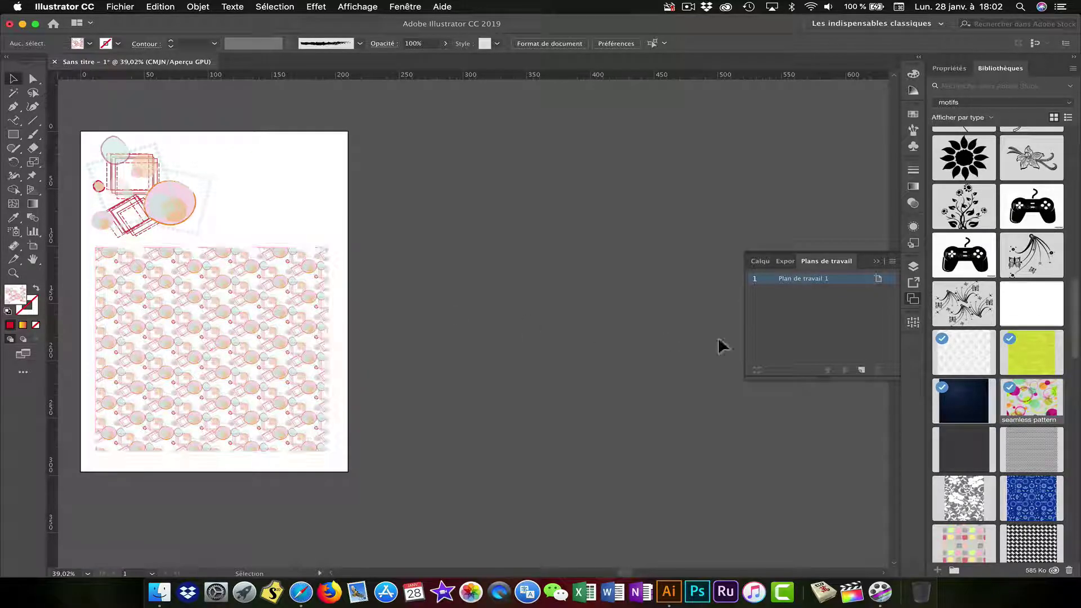
{"action": "left_click", "coordinate": [861, 369]}
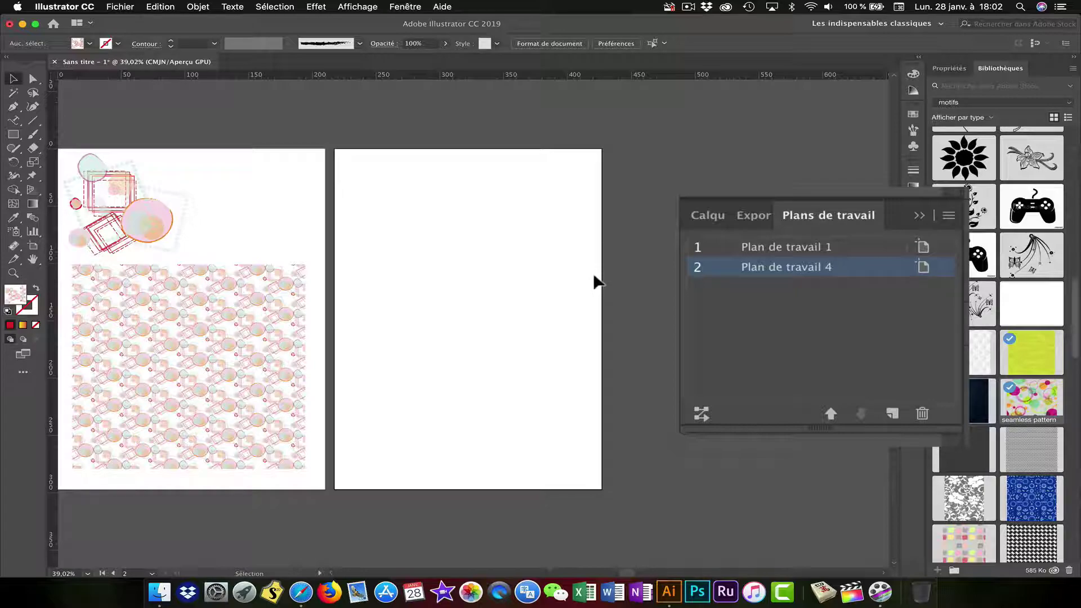
- Add a third artboard and centre all three artboards in the view
{"action": "scroll", "coordinate": [591, 290], "scroll_direction": "down", "scroll_amount": 3}
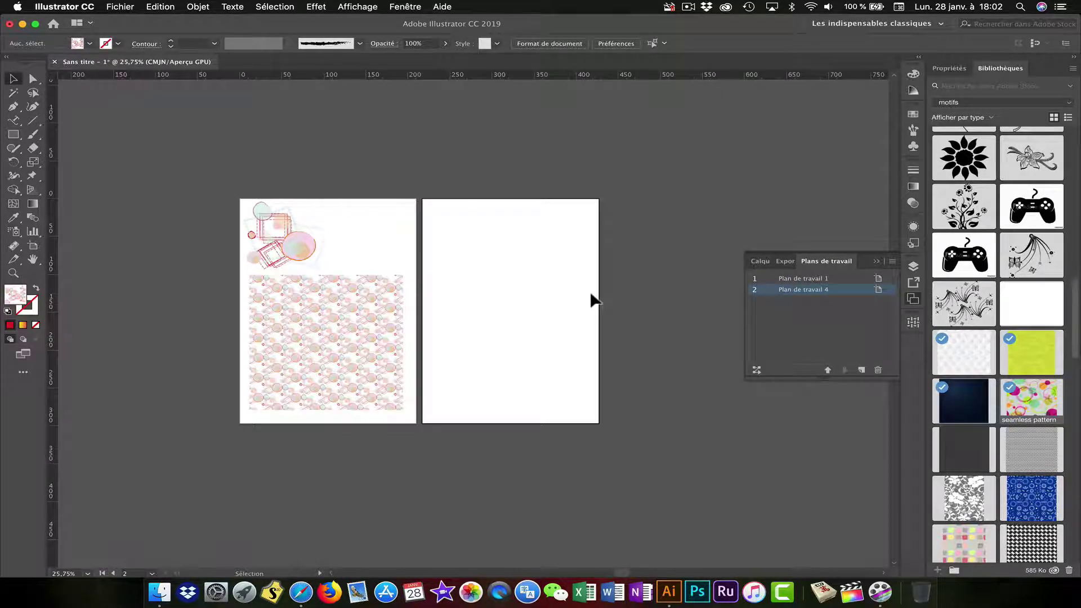
{"action": "left_click_drag", "start_coordinate": [591, 294], "coordinate": [422, 292]}
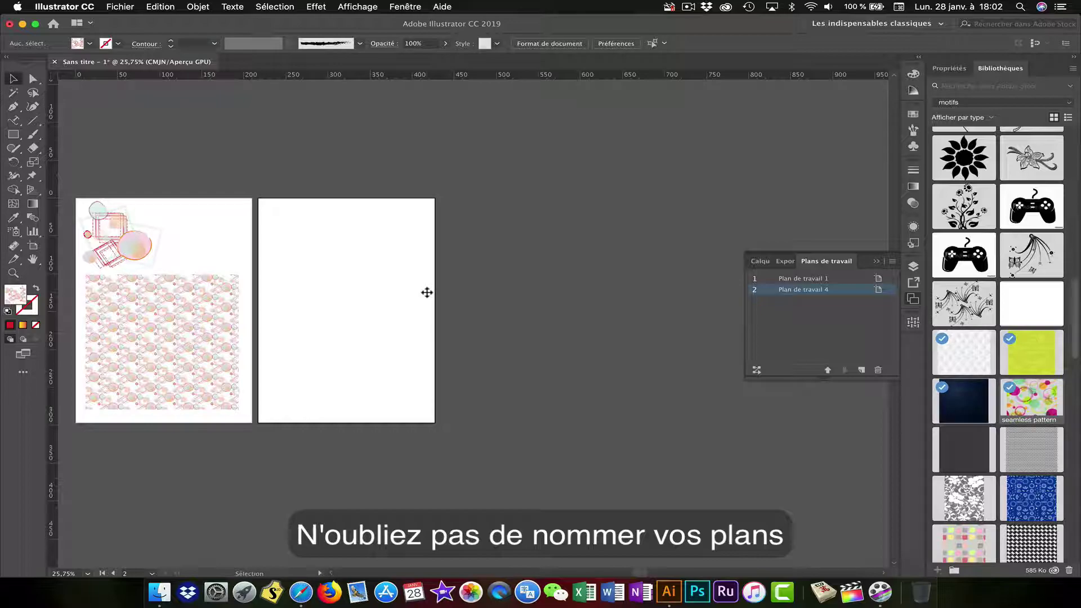
{"action": "left_click", "coordinate": [861, 369]}
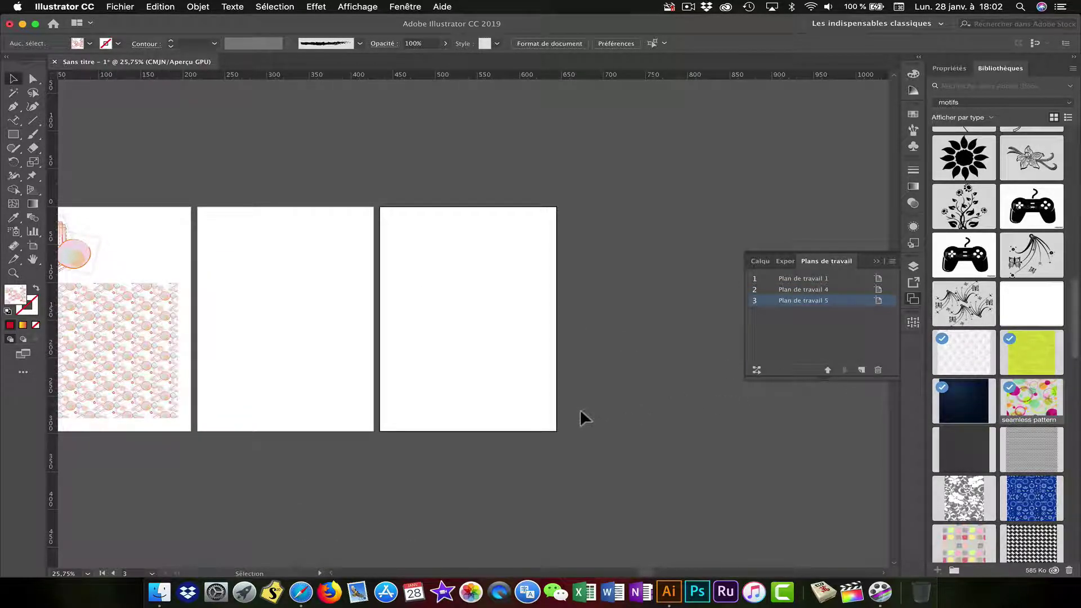
{"action": "left_click_drag", "start_coordinate": [453, 362], "coordinate": [639, 360]}
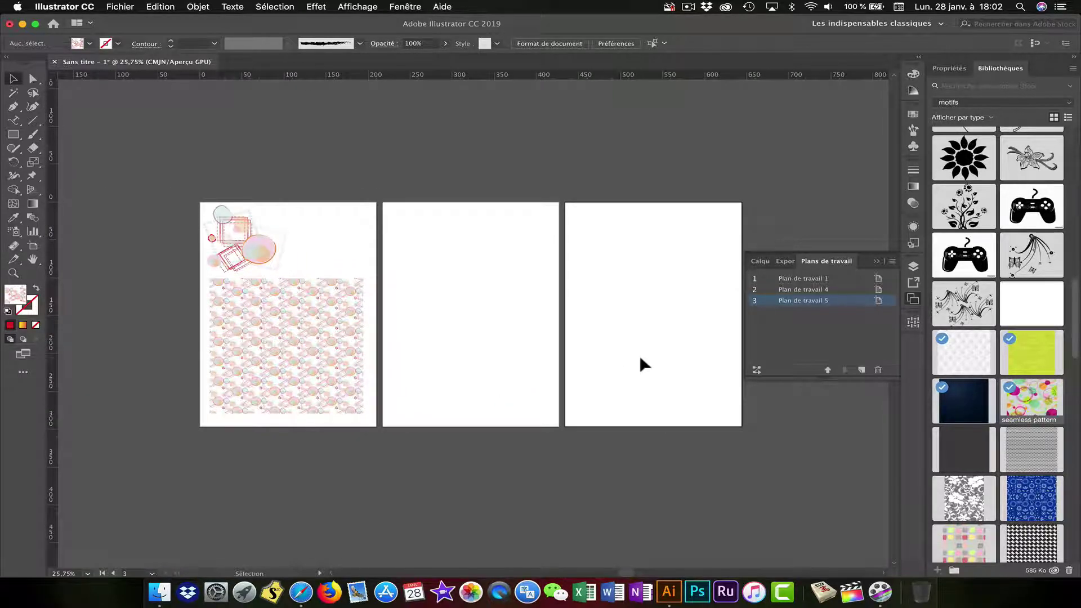
{"action": "scroll", "coordinate": [639, 356], "scroll_direction": "up", "scroll_amount": 2}
{"action": "scroll", "coordinate": [640, 356], "scroll_direction": "up", "scroll_amount": 1}
{"action": "scroll", "coordinate": [640, 355], "scroll_direction": "up", "scroll_amount": 1}
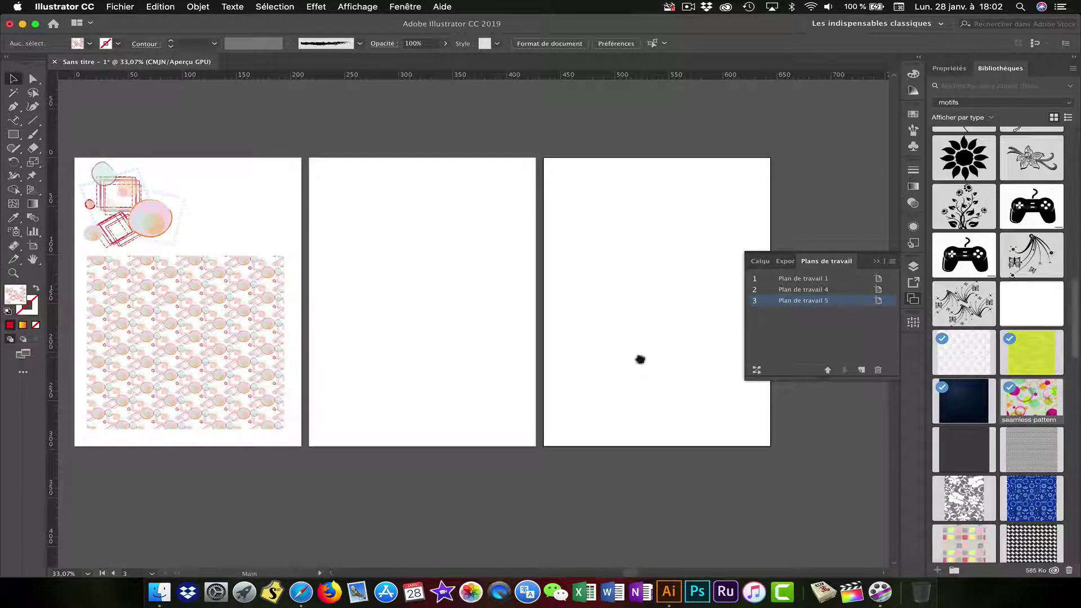
{"action": "left_click_drag", "start_coordinate": [639, 357], "coordinate": [685, 362]}
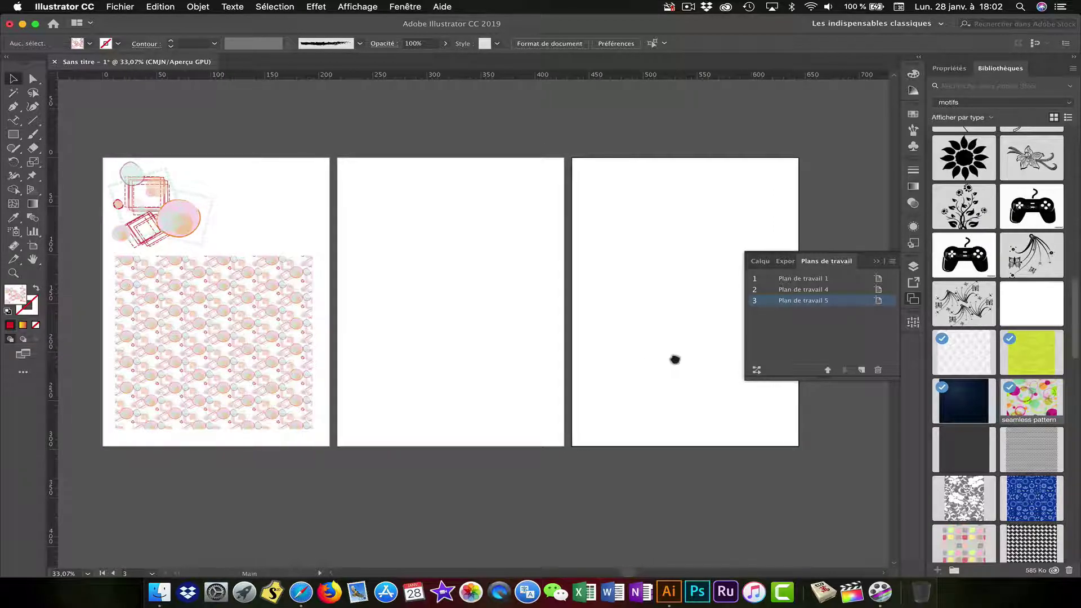
- Cut the pattern rectangle and paste it with Coller dans tous les plans de travail
{"action": "left_click", "coordinate": [877, 261]}
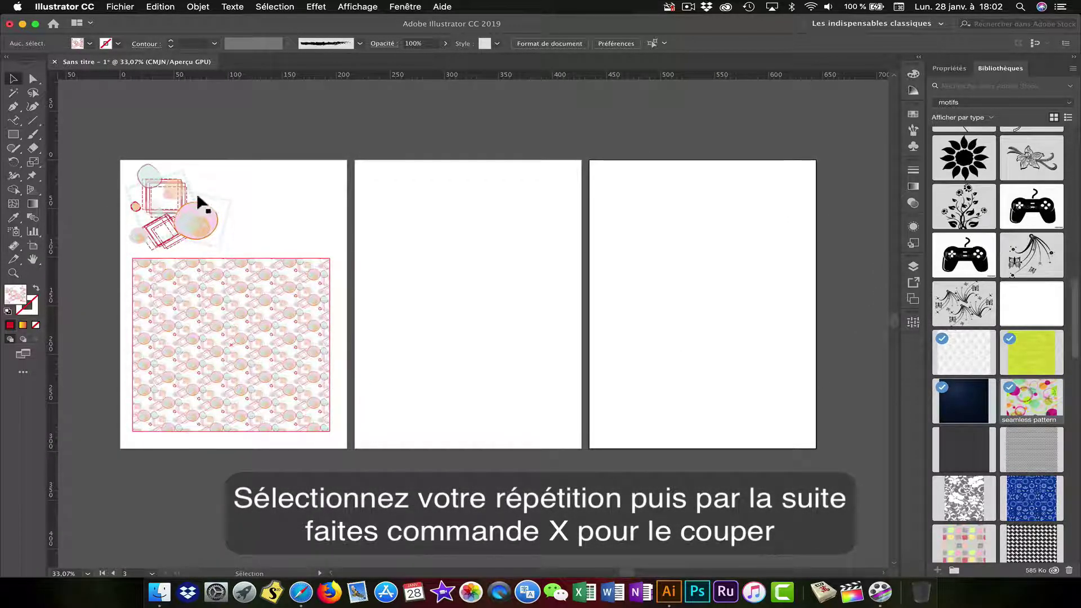
{"action": "left_click", "coordinate": [256, 343]}
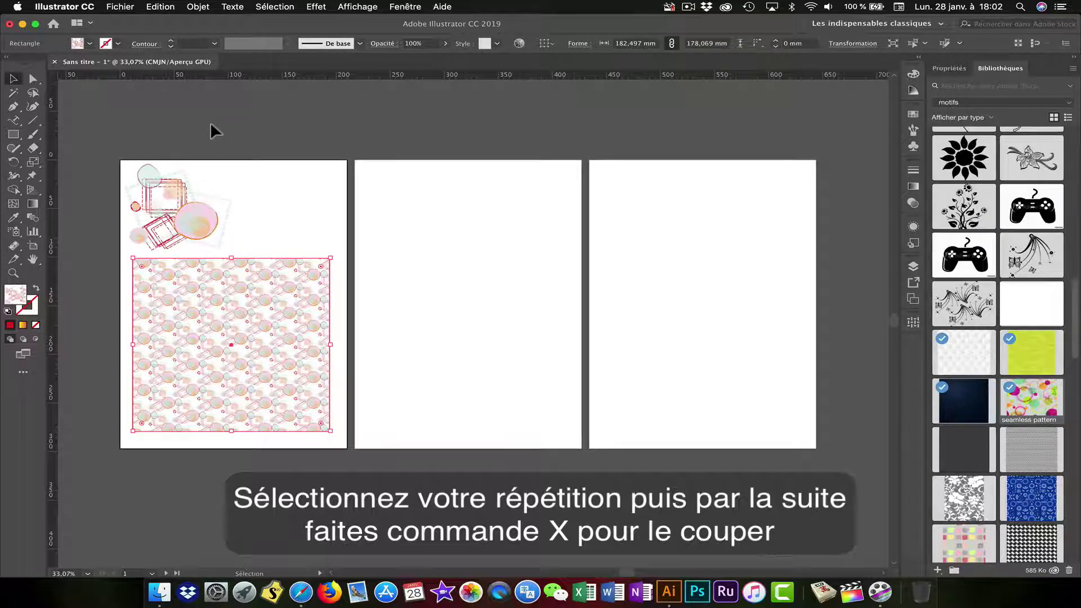
{"action": "key", "text": "a"}
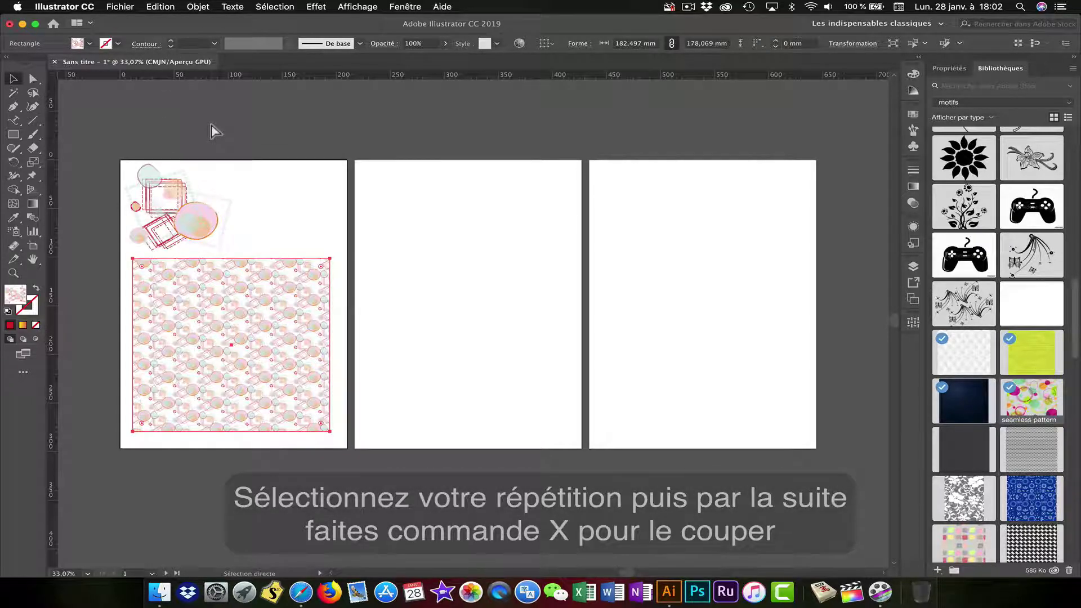
{"action": "key", "text": "super+x"}
{"action": "left_click", "coordinate": [161, 7]}
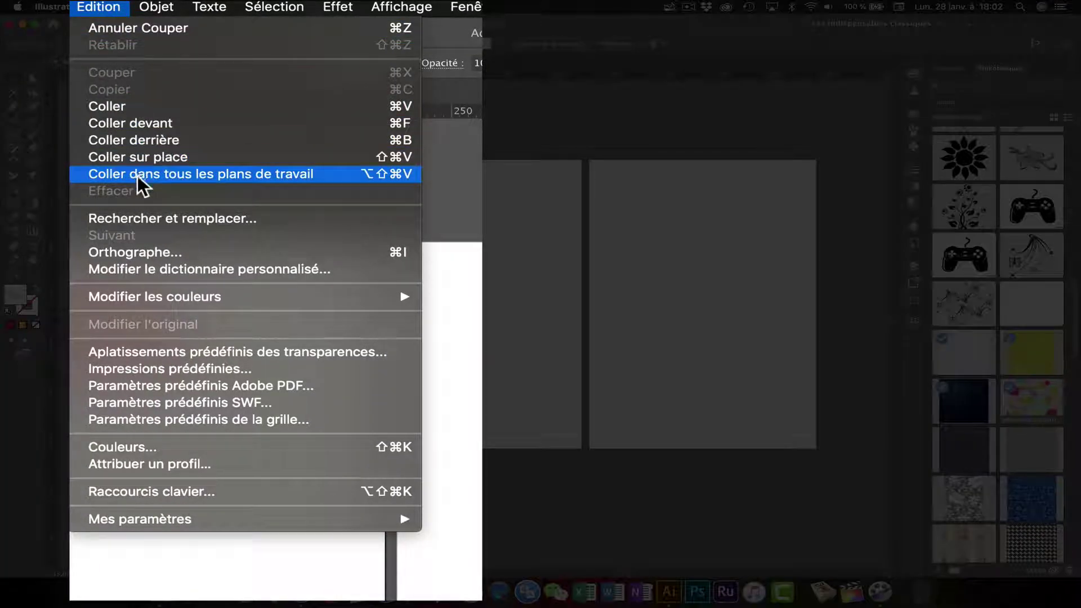
{"action": "left_click", "coordinate": [138, 174]}
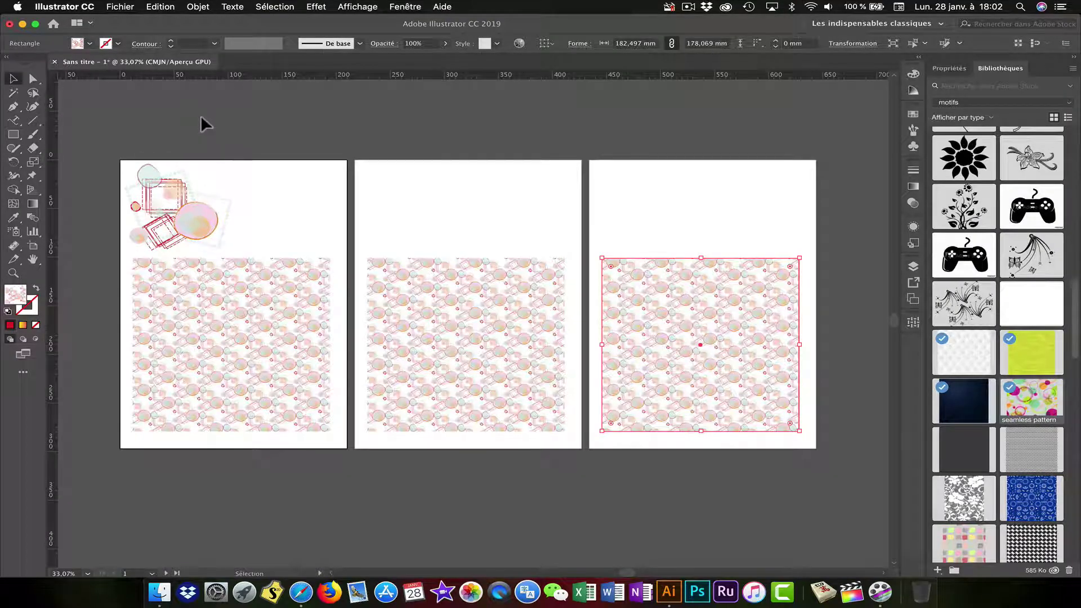
{"action": "left_click", "coordinate": [201, 118]}
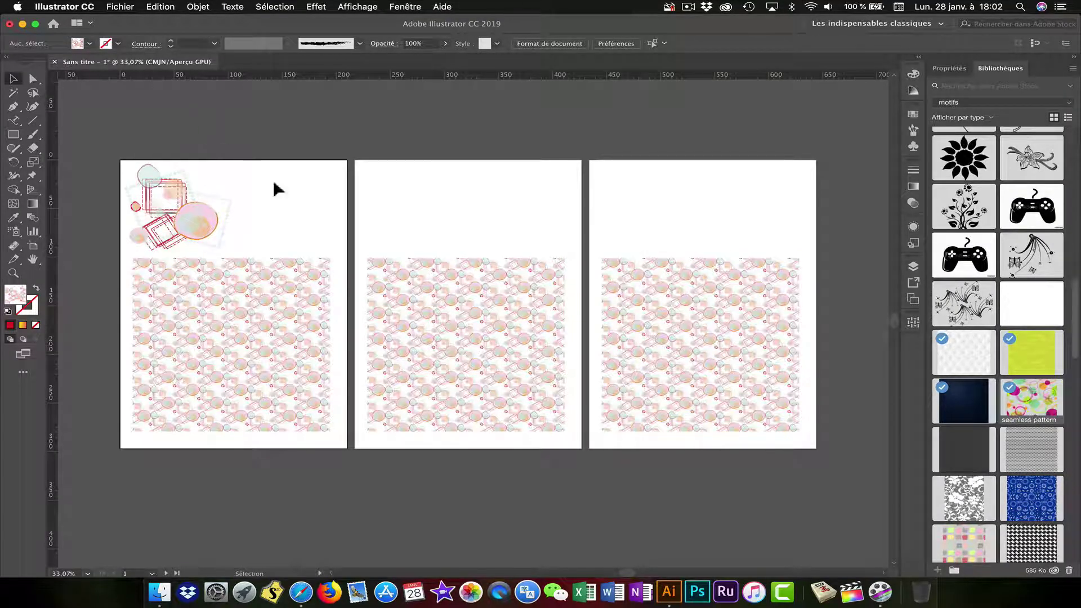
- Recolour the middle copy's deep red outlines to green, hue 128, lightness 46%
{"action": "left_click", "coordinate": [443, 289]}
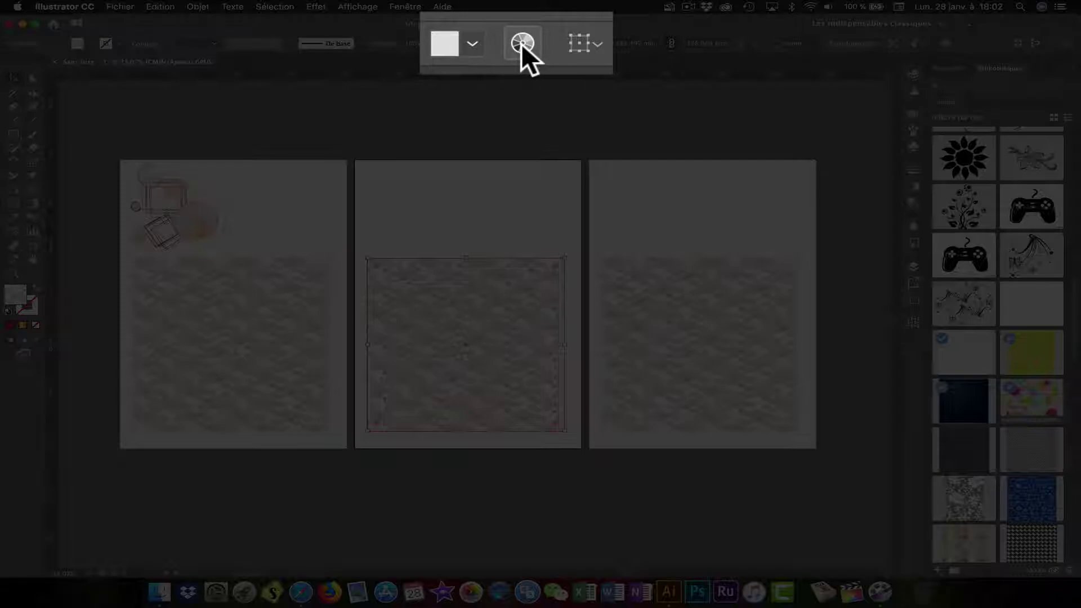
{"action": "left_click", "coordinate": [521, 43]}
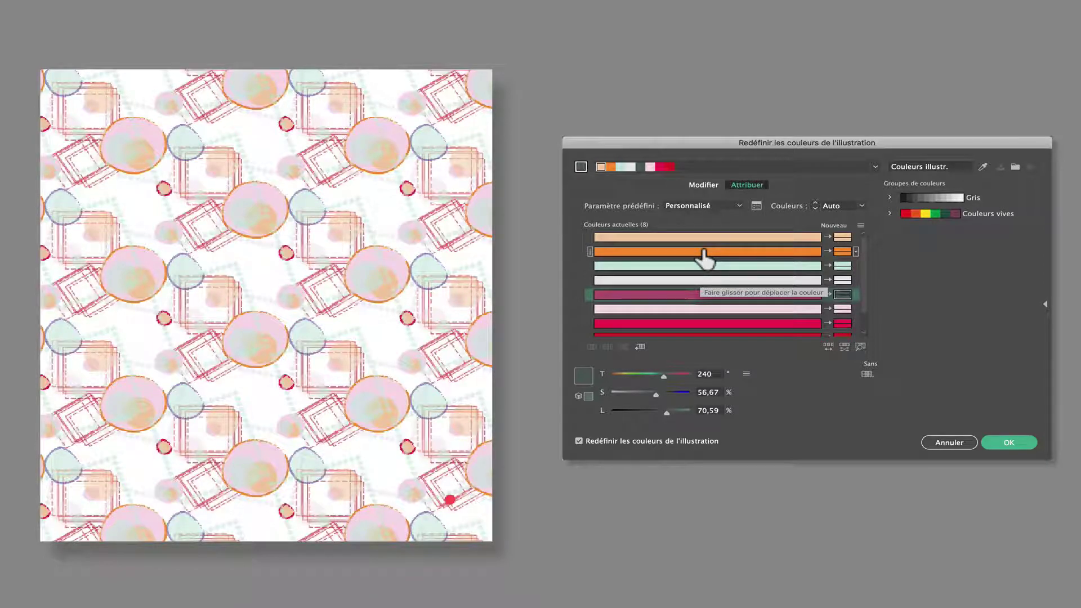
{"action": "left_click_drag", "start_coordinate": [704, 259], "coordinate": [696, 323]}
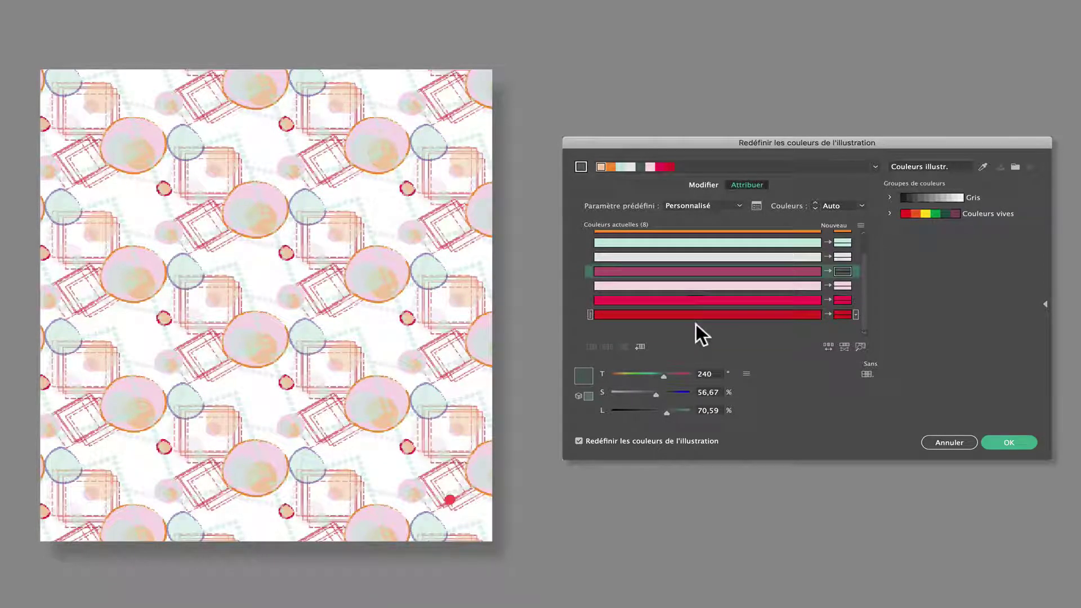
{"action": "left_click", "coordinate": [695, 323]}
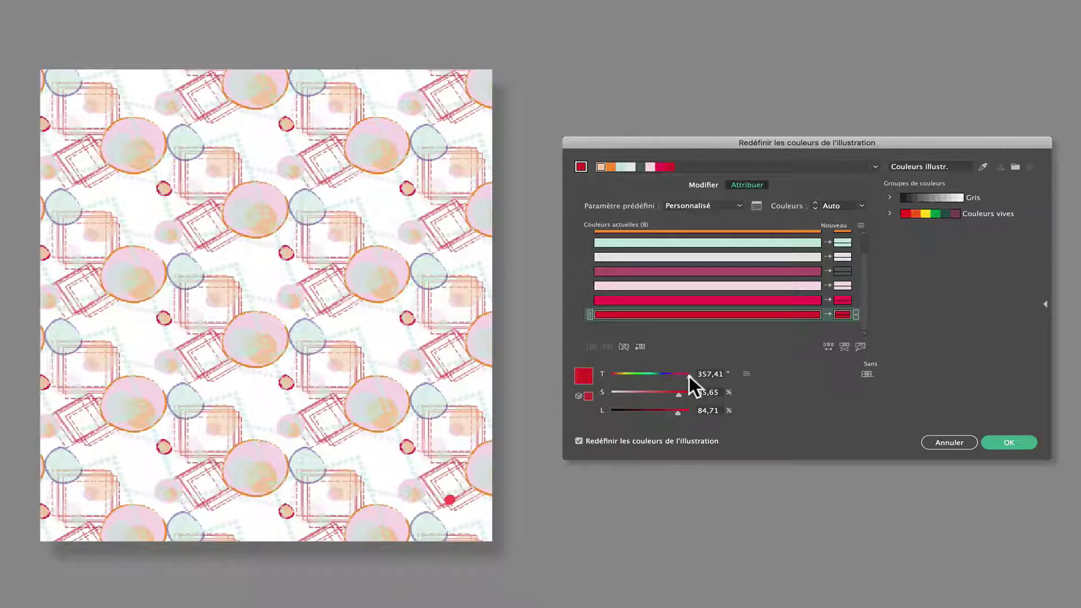
{"action": "left_click_drag", "start_coordinate": [689, 375], "coordinate": [639, 377]}
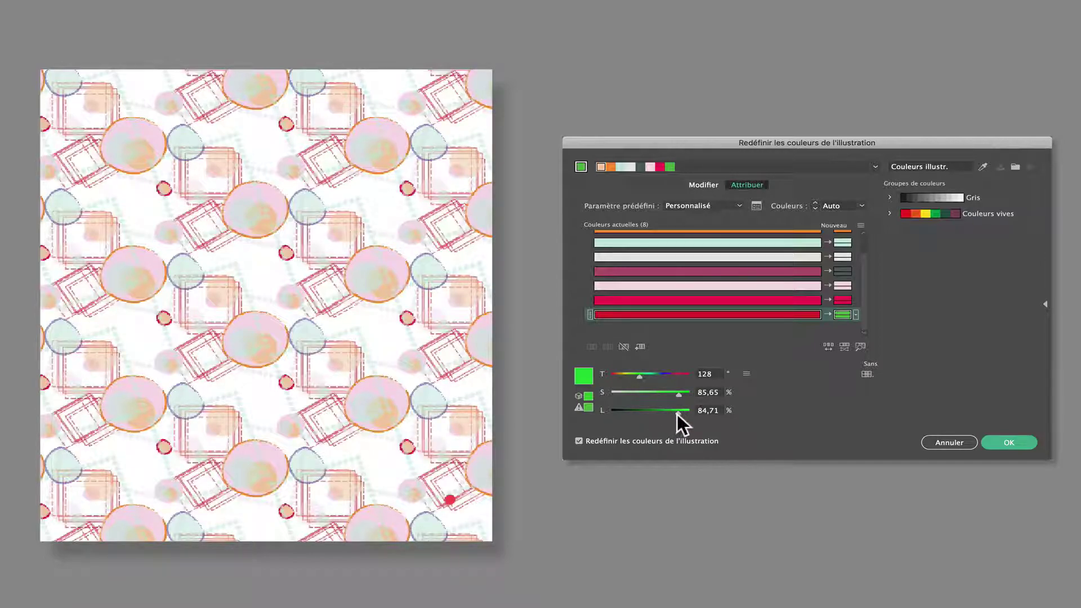
{"action": "left_click_drag", "start_coordinate": [678, 413], "coordinate": [647, 415]}
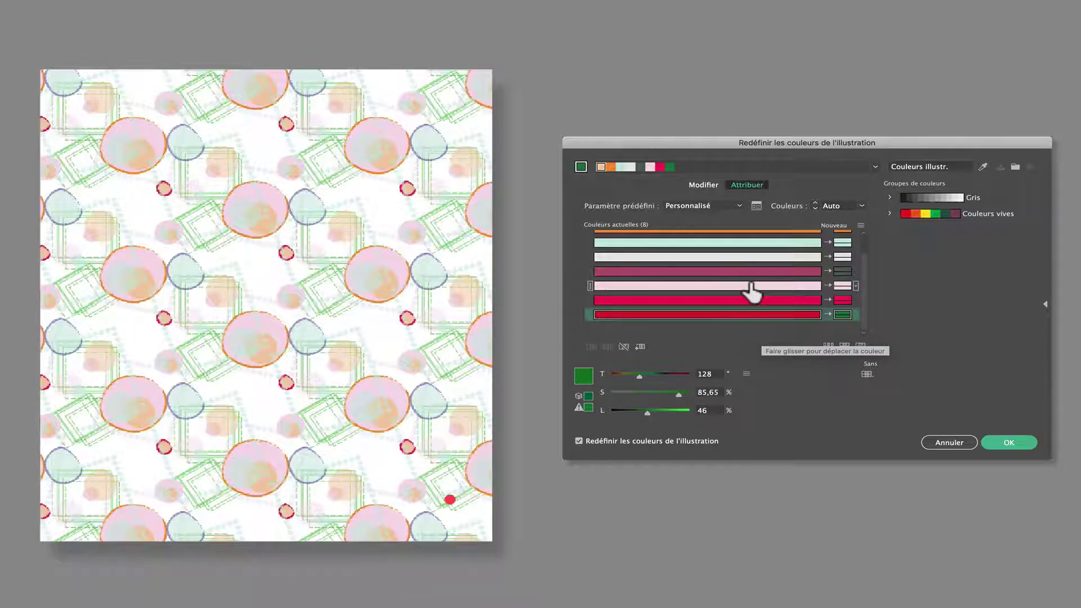
{"action": "scroll", "coordinate": [752, 284], "scroll_direction": "up", "scroll_amount": 2}
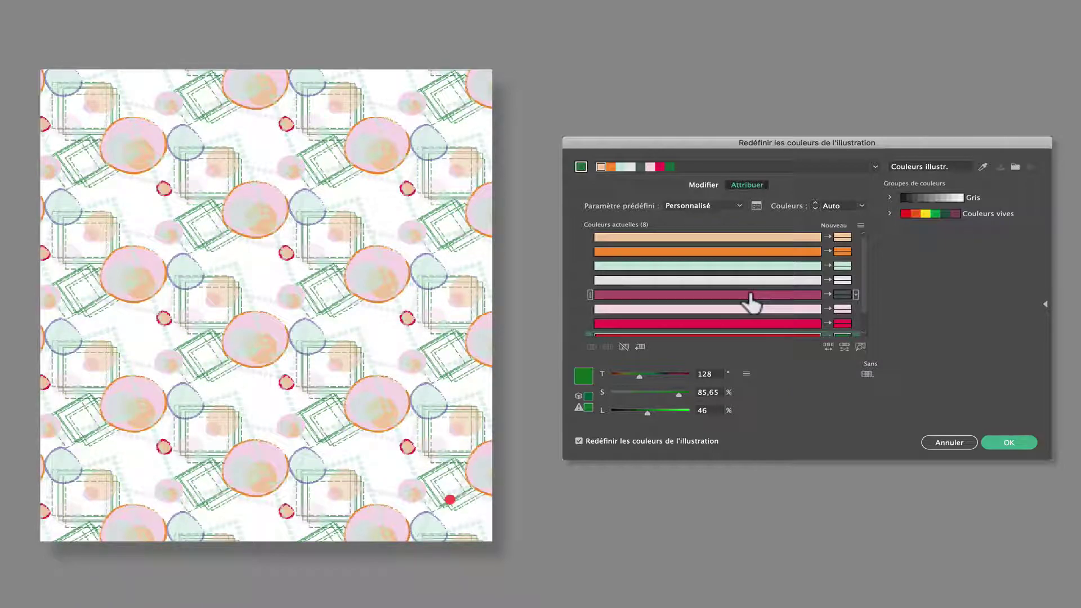
- Change the mint colour to a saturated, slightly darker pink and the peach colour to mint
{"action": "left_click", "coordinate": [749, 265]}
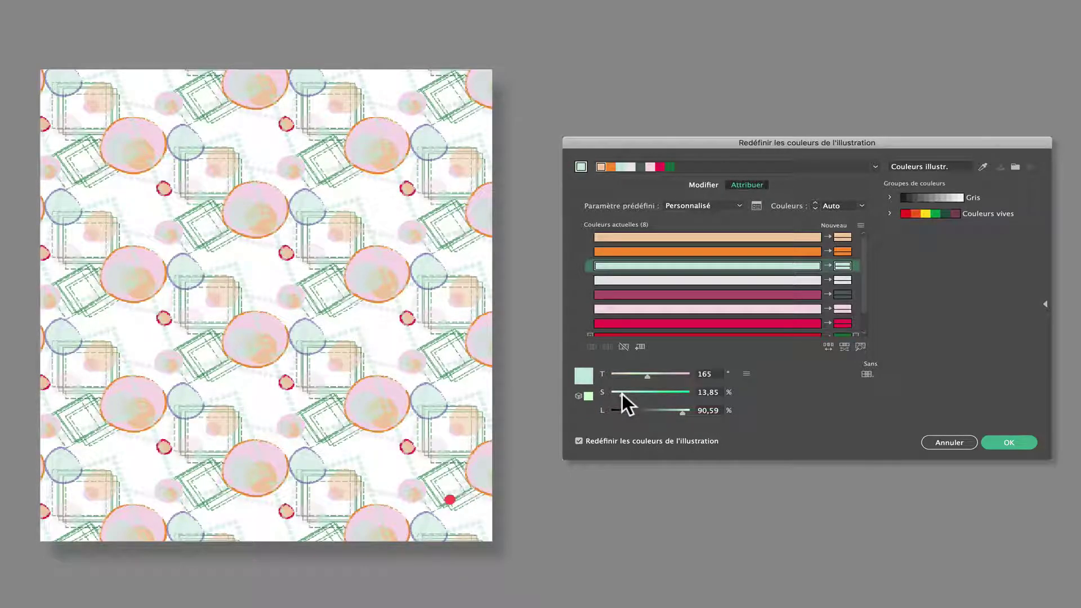
{"action": "left_click_drag", "start_coordinate": [647, 376], "coordinate": [682, 376]}
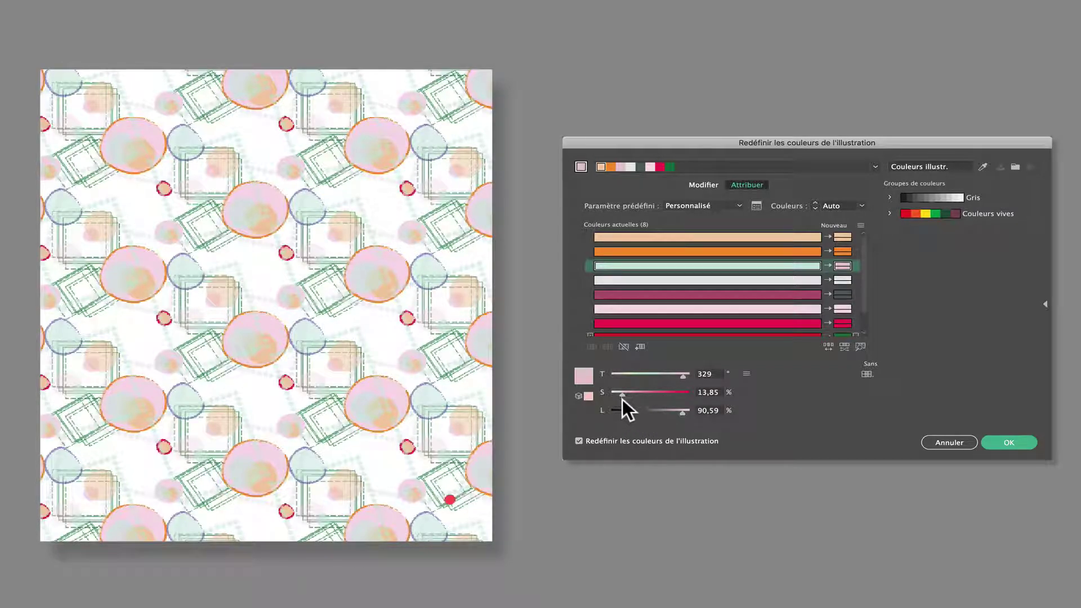
{"action": "left_click_drag", "start_coordinate": [621, 393], "coordinate": [677, 393]}
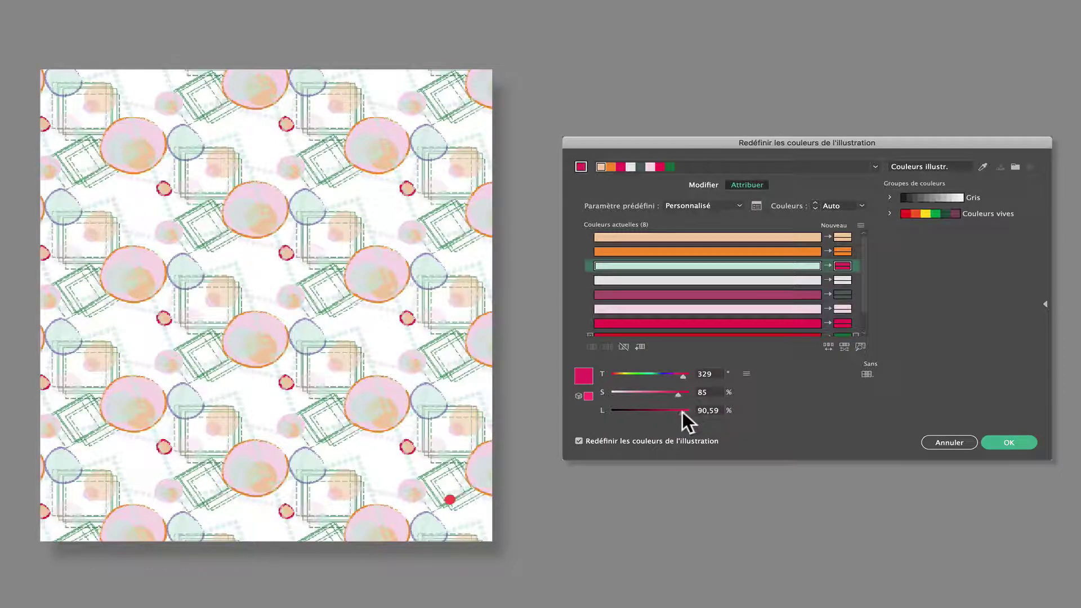
{"action": "mouse_move", "coordinate": [681, 410]}
{"action": "left_mouse_down"}
{"action": "mouse_move", "coordinate": [666, 409]}
{"action": "mouse_move", "coordinate": [676, 410]}
{"action": "left_mouse_up"}
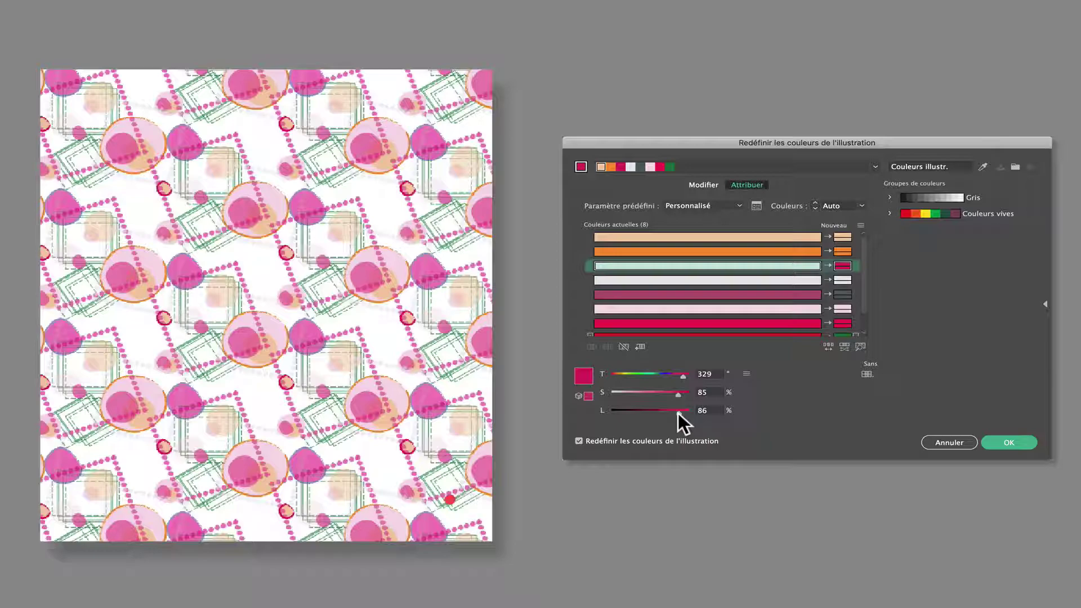
{"action": "left_click", "coordinate": [812, 237]}
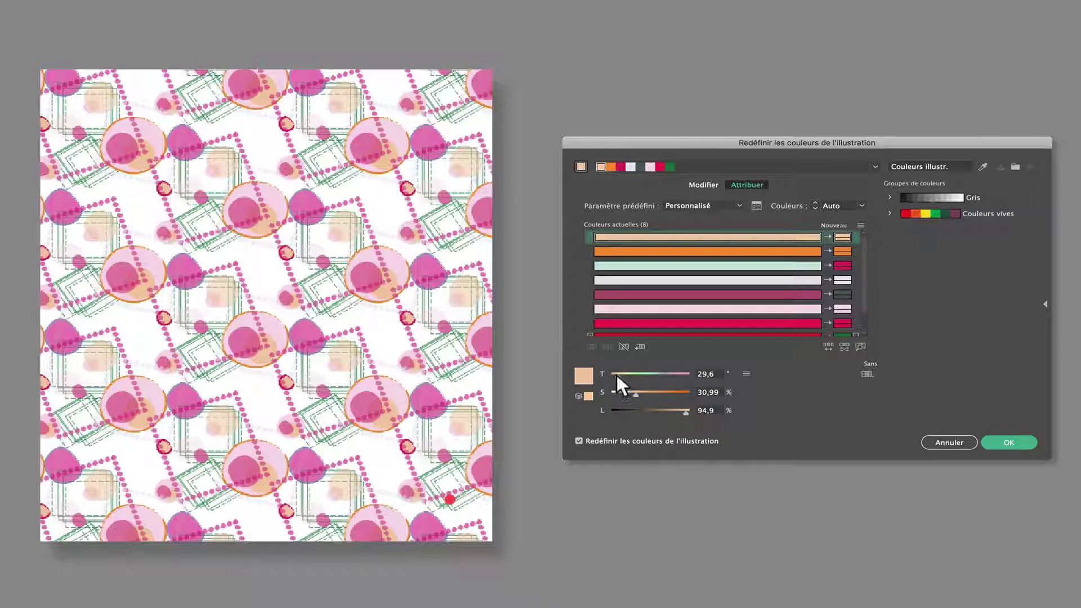
{"action": "mouse_move", "coordinate": [617, 375]}
{"action": "left_mouse_down"}
{"action": "mouse_move", "coordinate": [651, 372]}
{"action": "mouse_move", "coordinate": [670, 397]}
{"action": "left_mouse_up"}
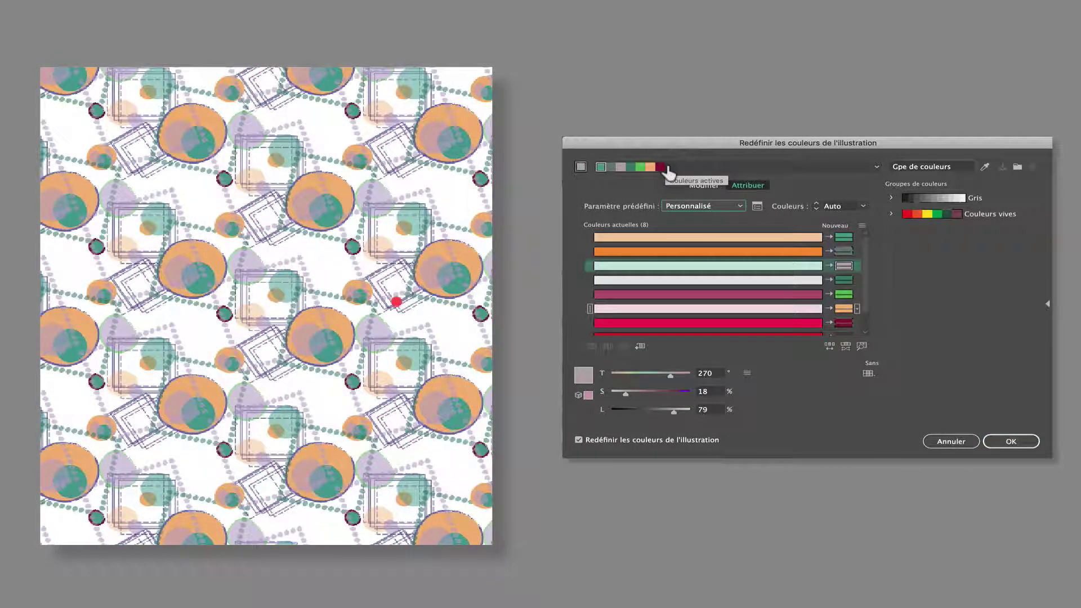
- Try several harmony rules on the pattern, including purple and grey-green variations
{"action": "left_click", "coordinate": [876, 167]}
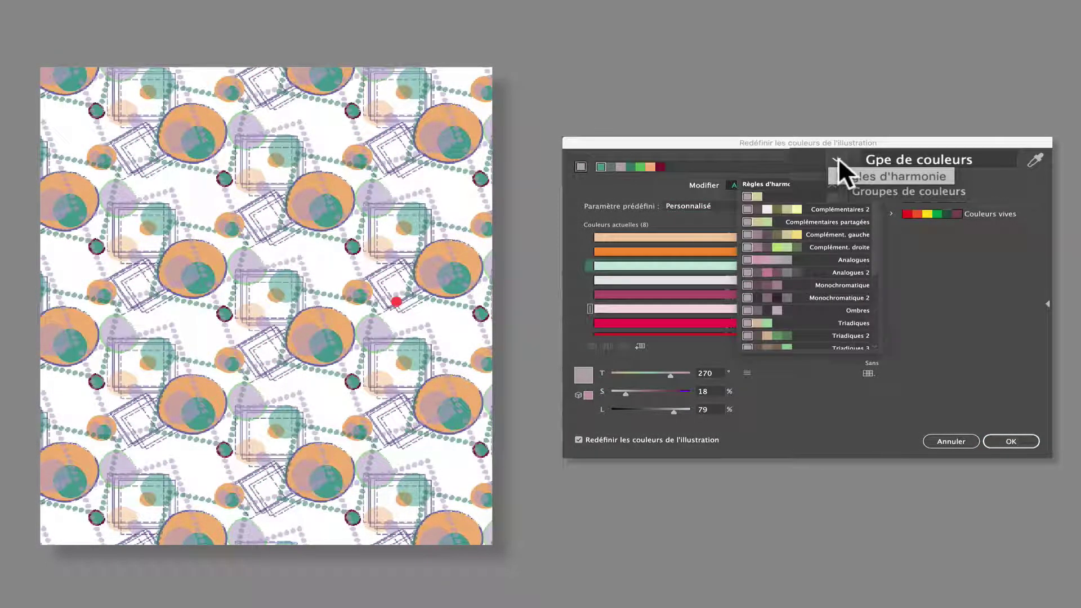
{"action": "left_click", "coordinate": [771, 273]}
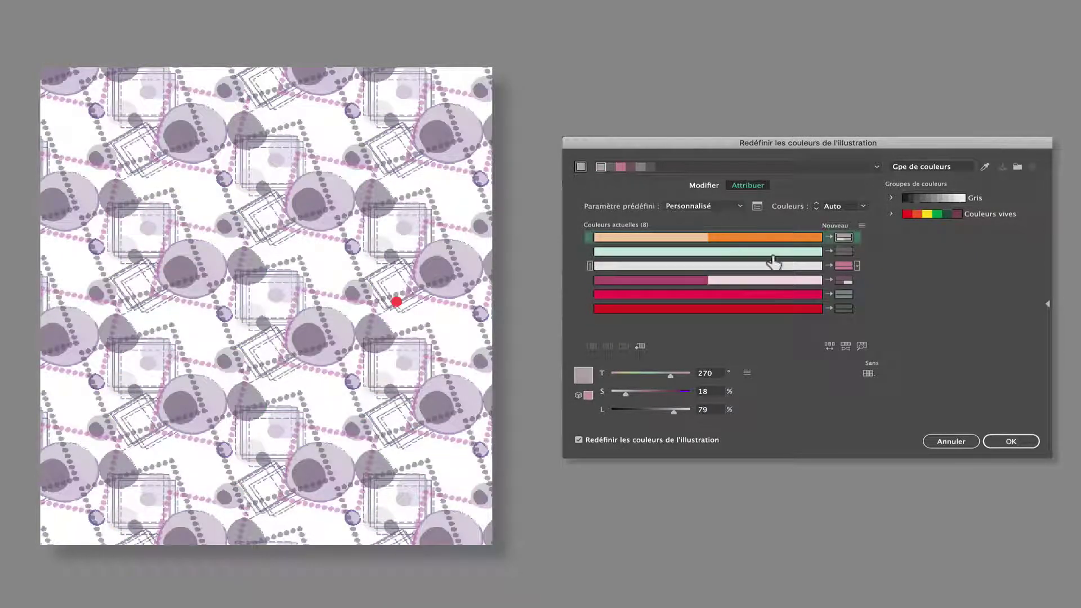
{"action": "left_click", "coordinate": [876, 167]}
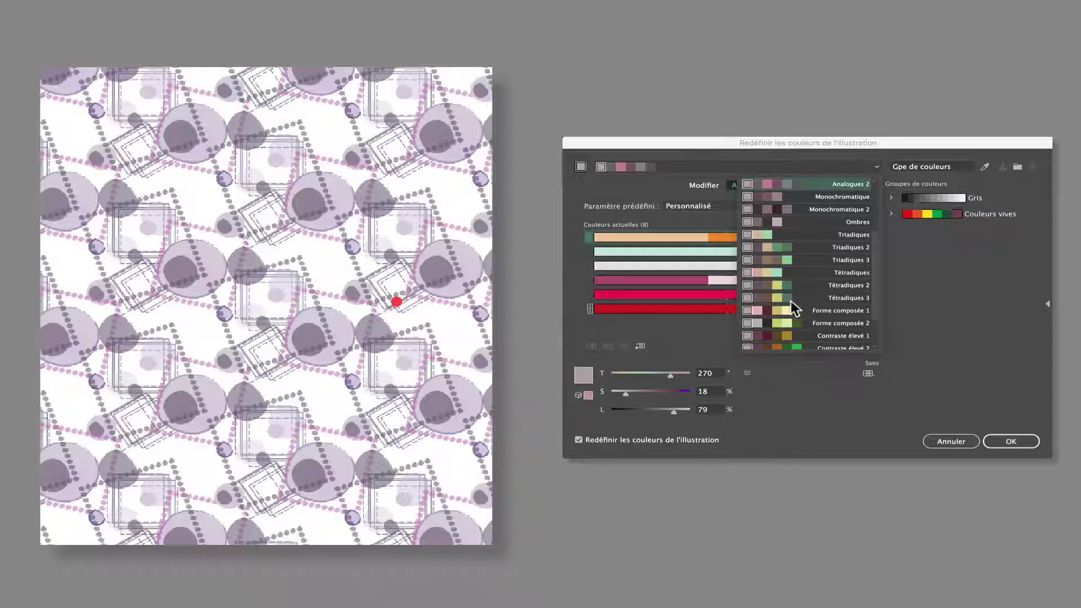
{"action": "scroll", "coordinate": [790, 301], "scroll_direction": "down", "scroll_amount": 3}
{"action": "left_click", "coordinate": [779, 319]}
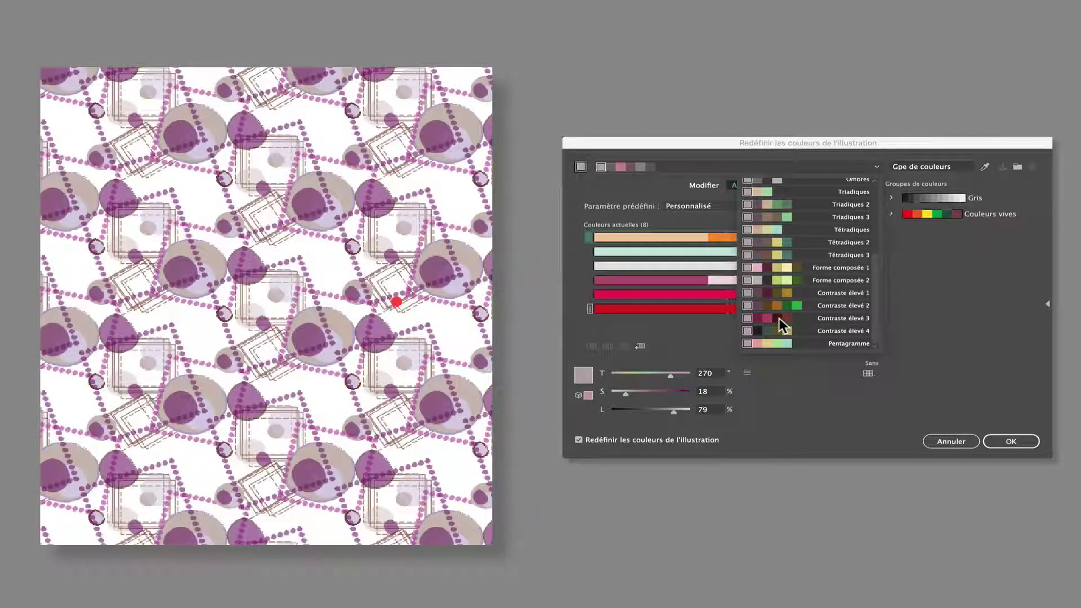
{"action": "left_click", "coordinate": [876, 167]}
{"action": "left_click", "coordinate": [797, 205]}
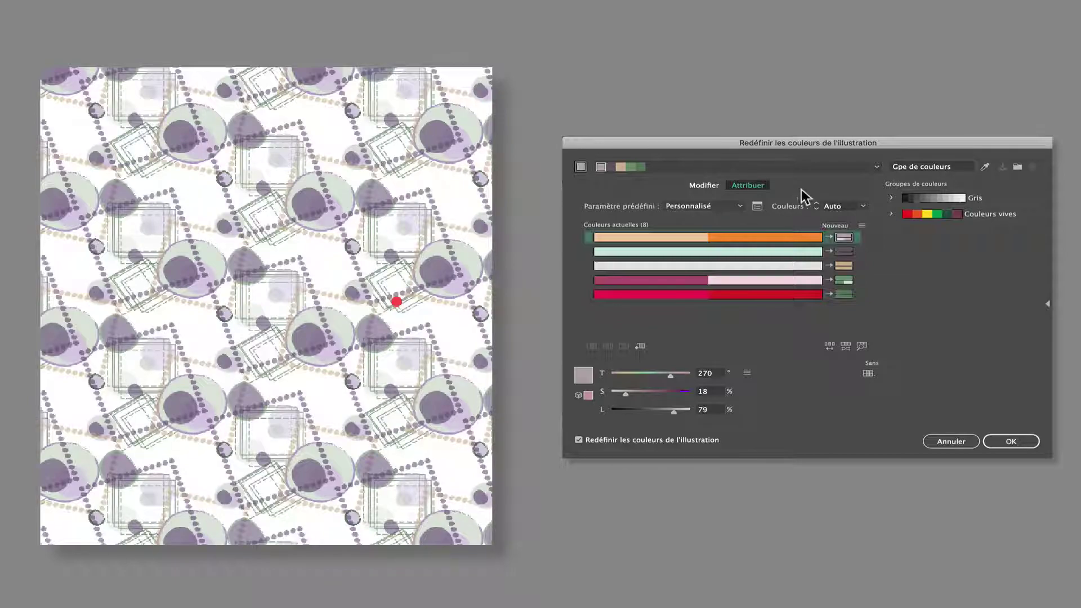
- Apply Complémentaires 2, then randomise the colour order and saturation/brightness
{"action": "left_click", "coordinate": [876, 167]}
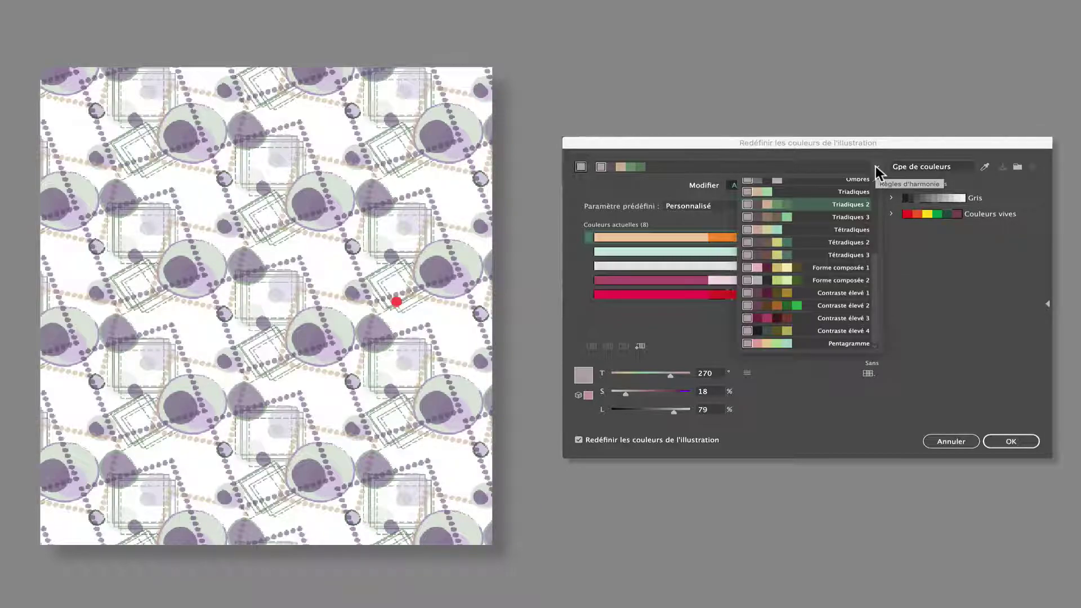
{"action": "scroll", "coordinate": [811, 289], "scroll_direction": "up", "scroll_amount": 5}
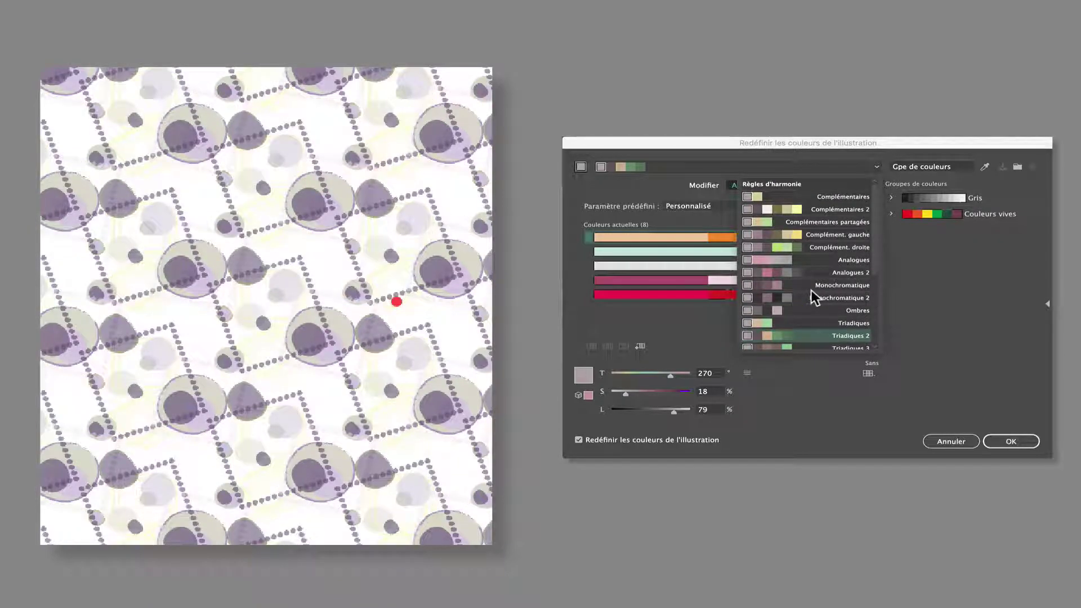
{"action": "left_click", "coordinate": [798, 208]}
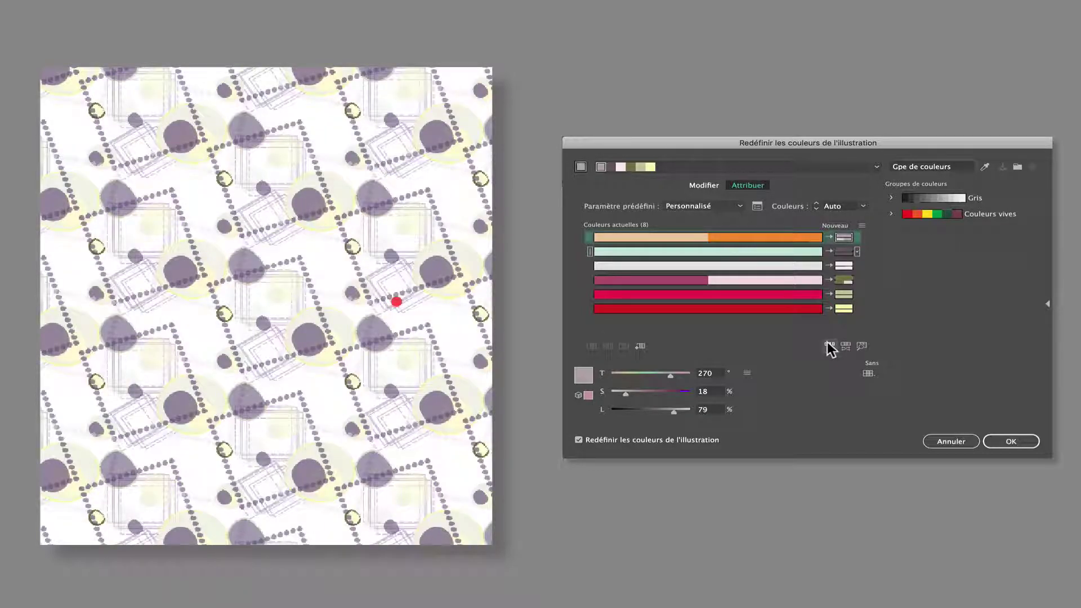
{"action": "left_click", "coordinate": [829, 346]}
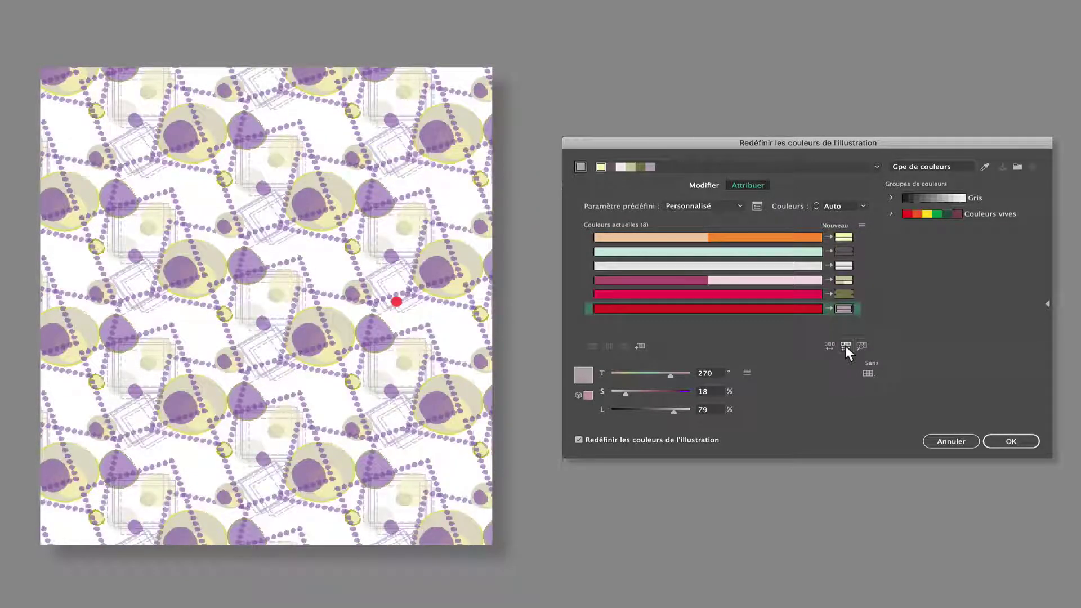
{"action": "left_click", "coordinate": [845, 345]}
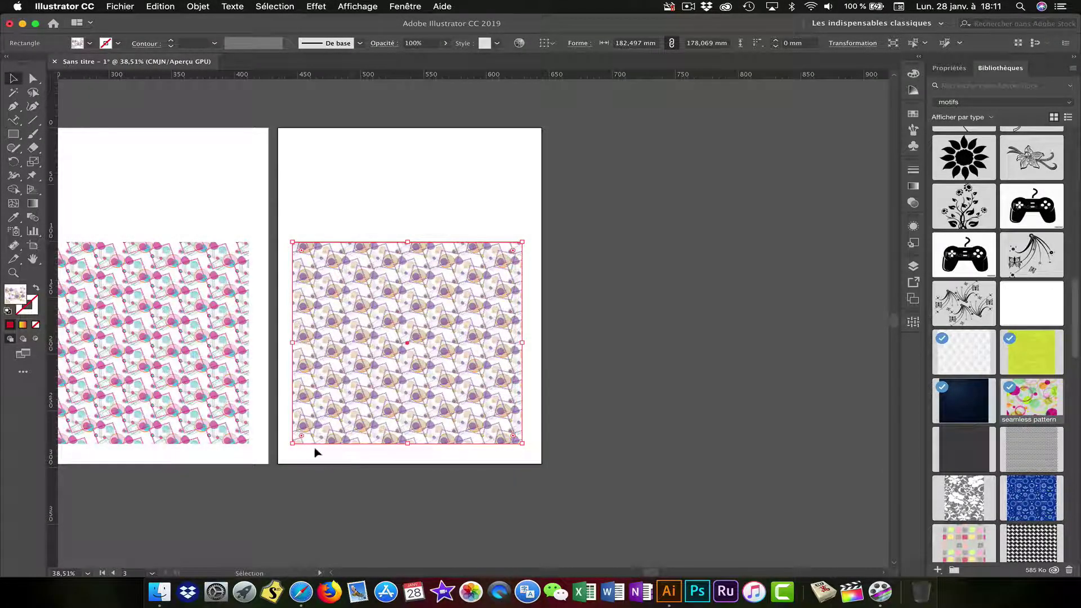
- Pan the canvas to show all three differently coloured pattern artboards side by side
{"action": "left_click_drag", "start_coordinate": [314, 451], "coordinate": [671, 450]}
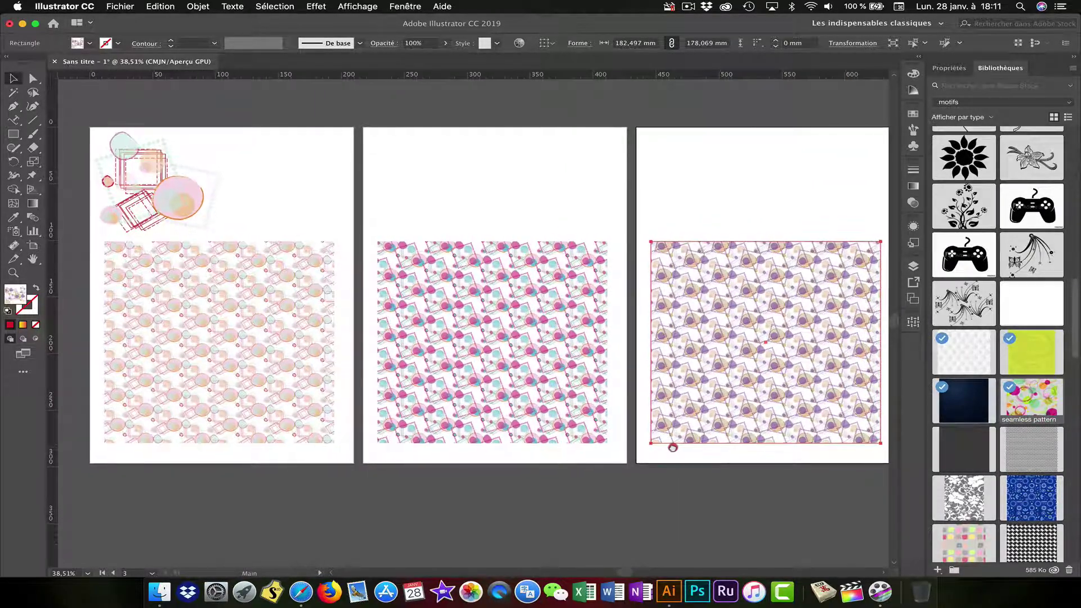
{"action": "left_click_drag", "start_coordinate": [670, 449], "coordinate": [670, 447]}
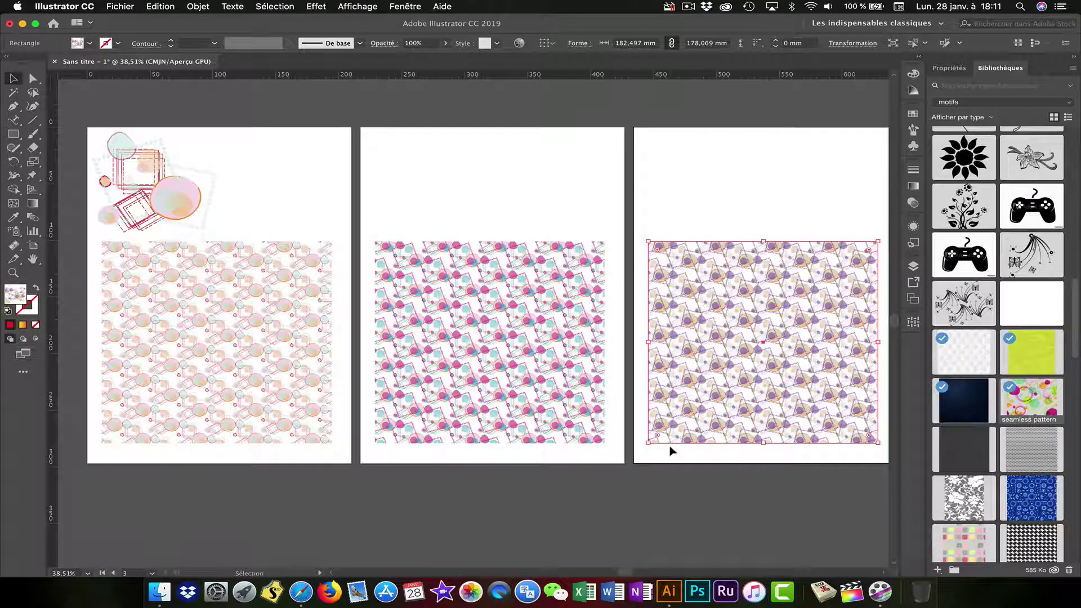